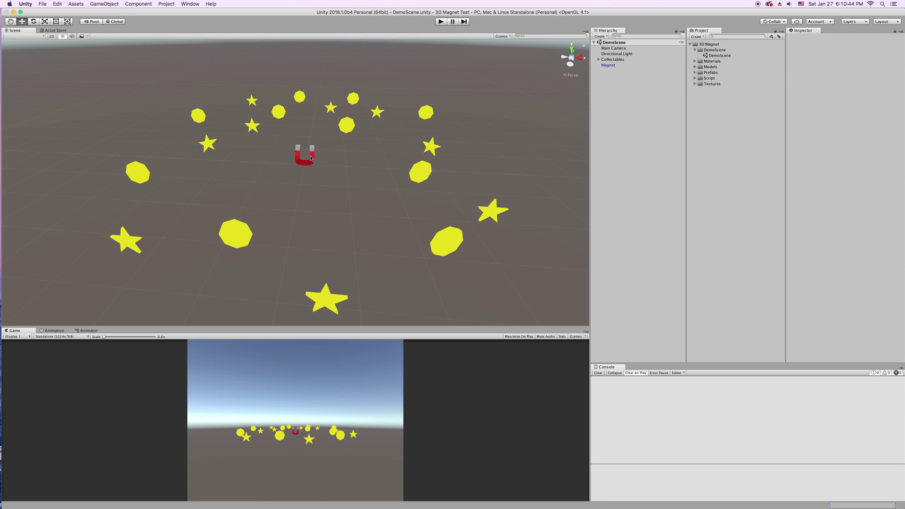
- Run the demo and drag the magnet toward the camera through the stars and coins
left_click(441, 22)
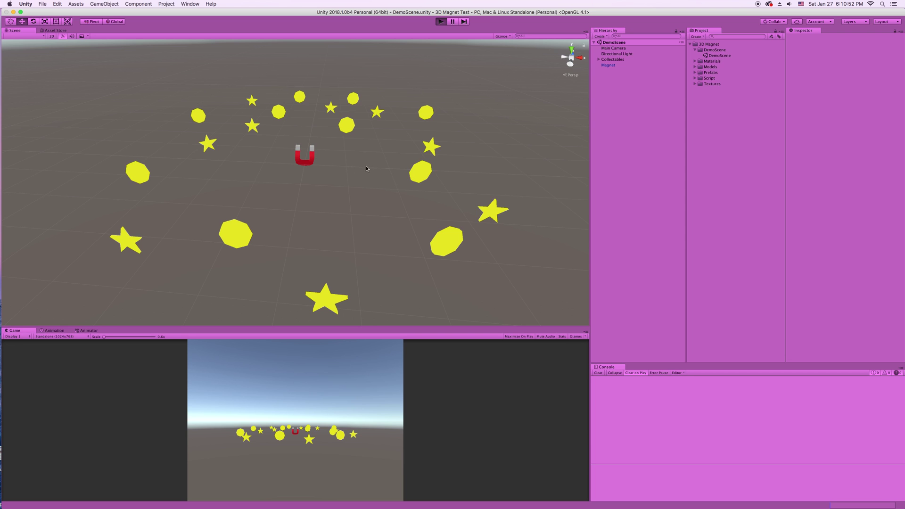
left_click(311, 156)
left_click_drag(310, 166, 181, 218)
- Rerun the demo with the Magnet's Box Collider Is Trigger unchecked, dragging it into the pickups
left_click(442, 21)
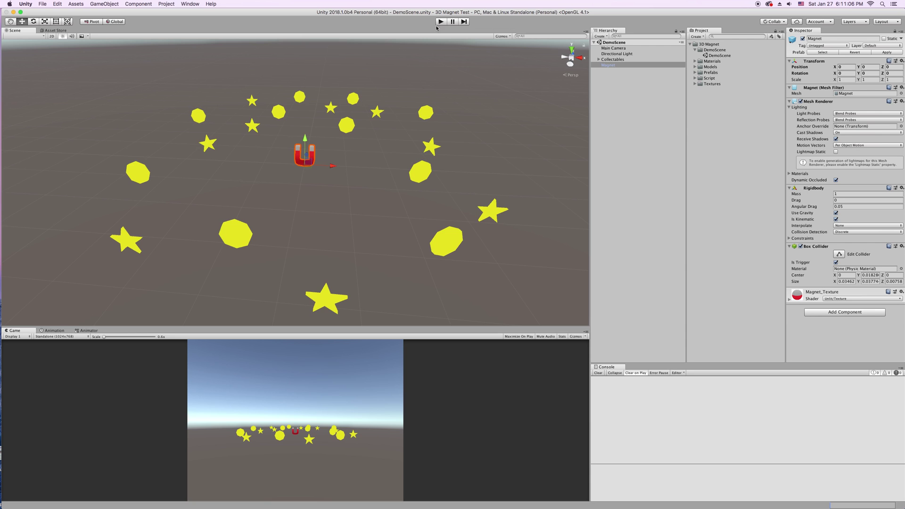
left_click(609, 66)
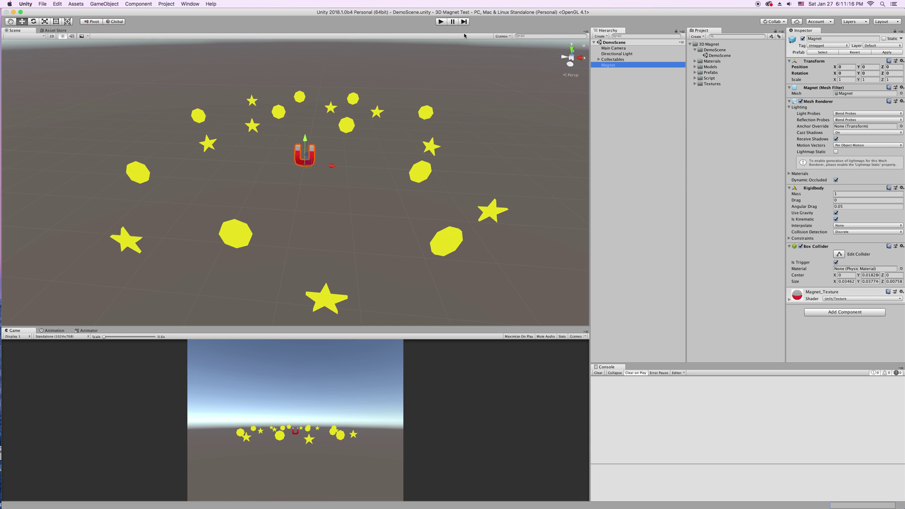
left_click(440, 22)
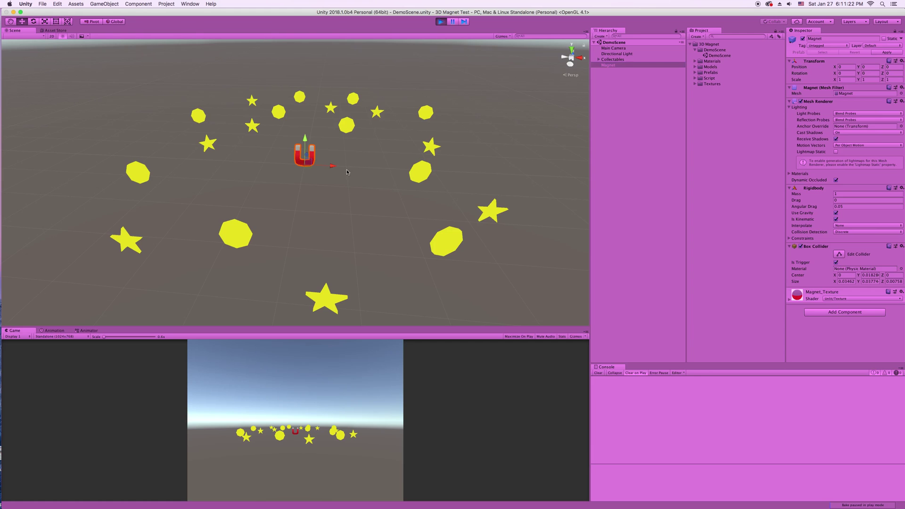
left_click(836, 263)
left_click_drag(307, 164, 349, 214)
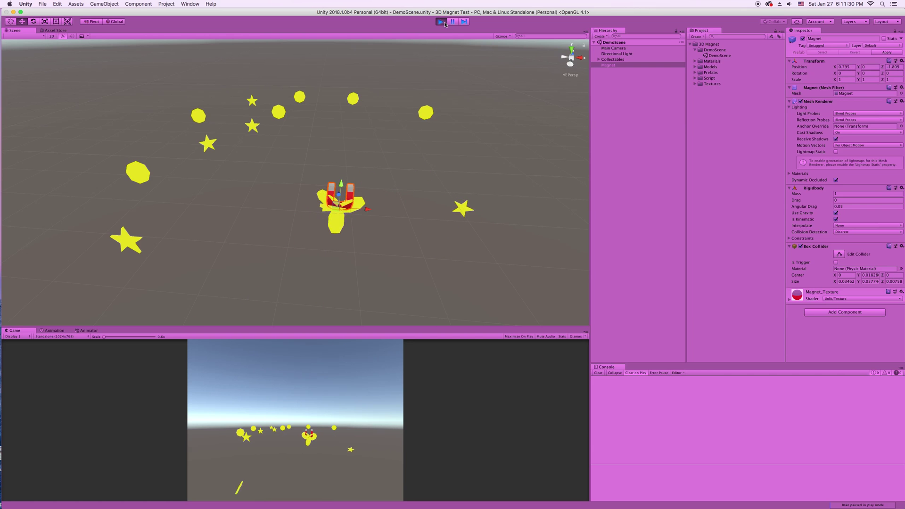
left_click(441, 21)
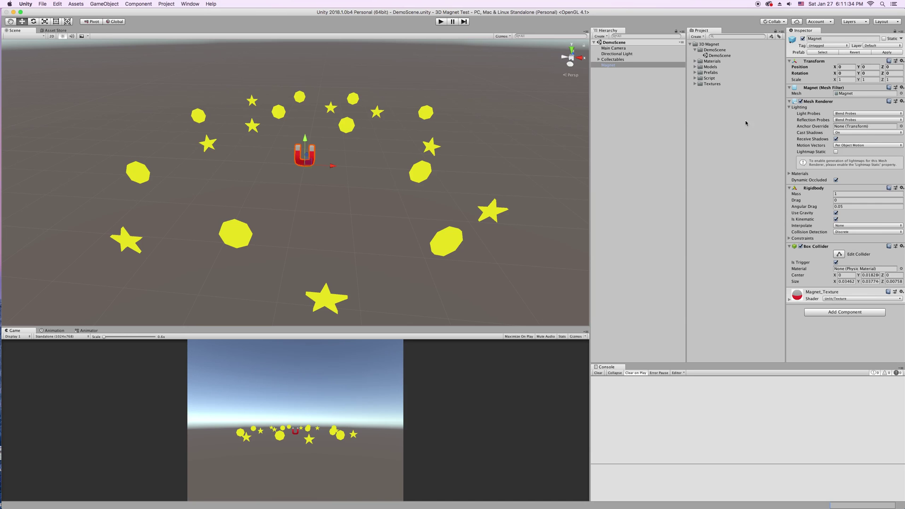
- Expand the Collectables group and inspect the Star object's settings
left_click(619, 60)
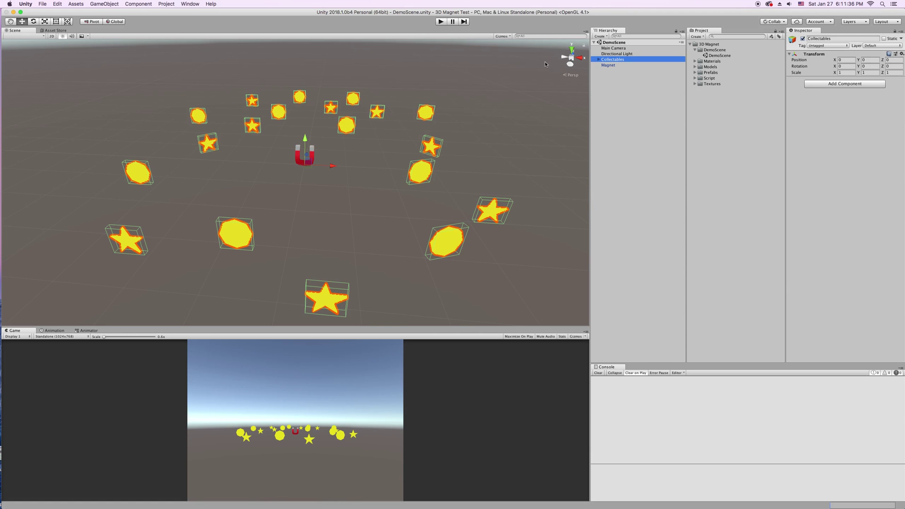
left_click(599, 59)
left_click(610, 66)
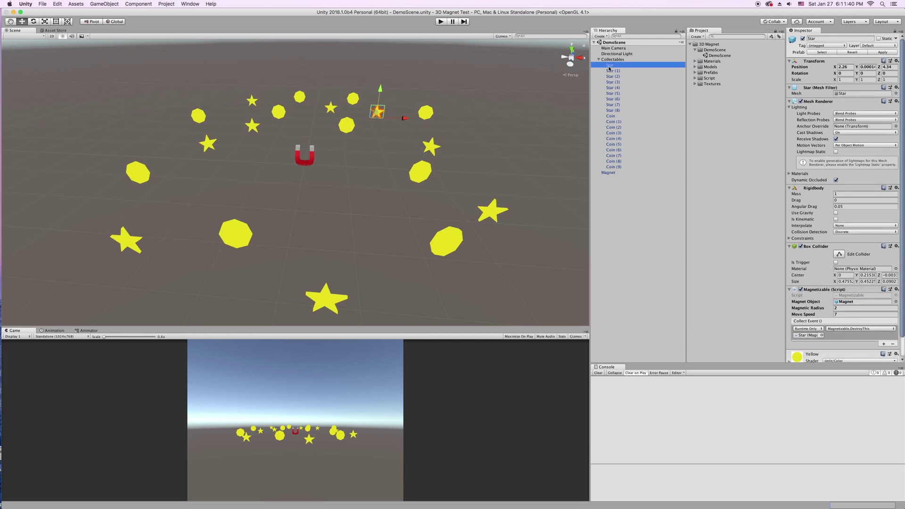
- Inspect Coin (2)'s Magnetizable script and locate its assigned Magnet object
left_click(337, 123)
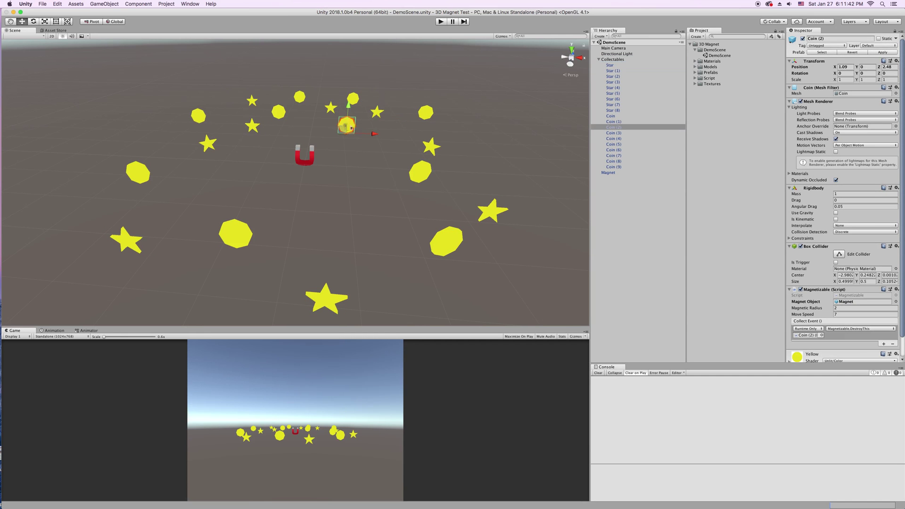
scroll(820, 205, "down", 1)
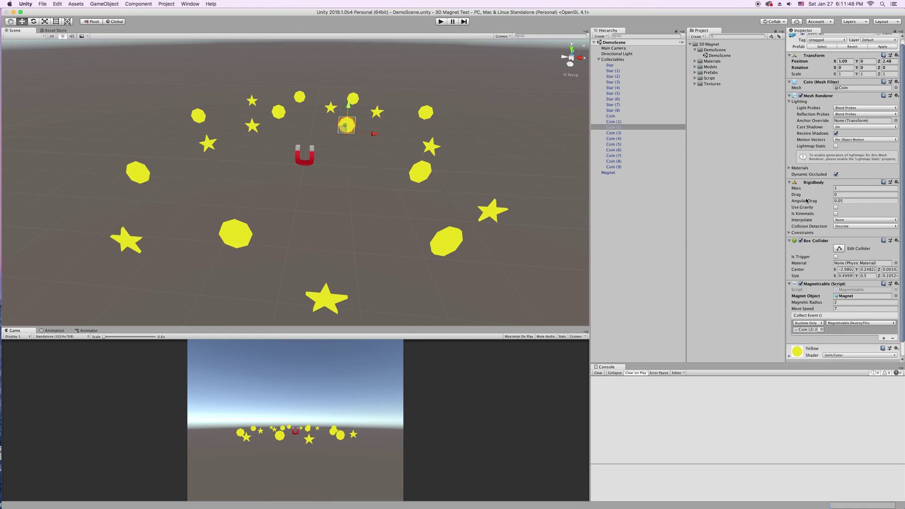
scroll(844, 222, "down", 3)
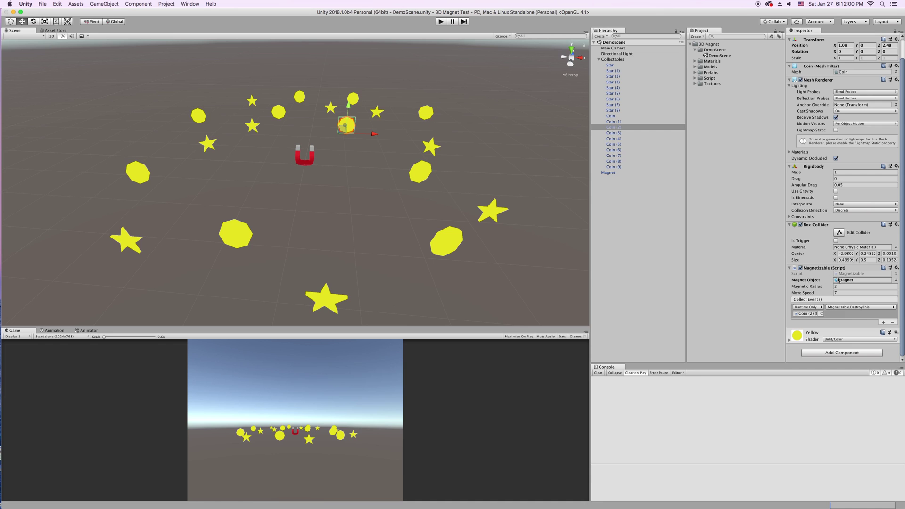
left_click(857, 281)
left_click(305, 157)
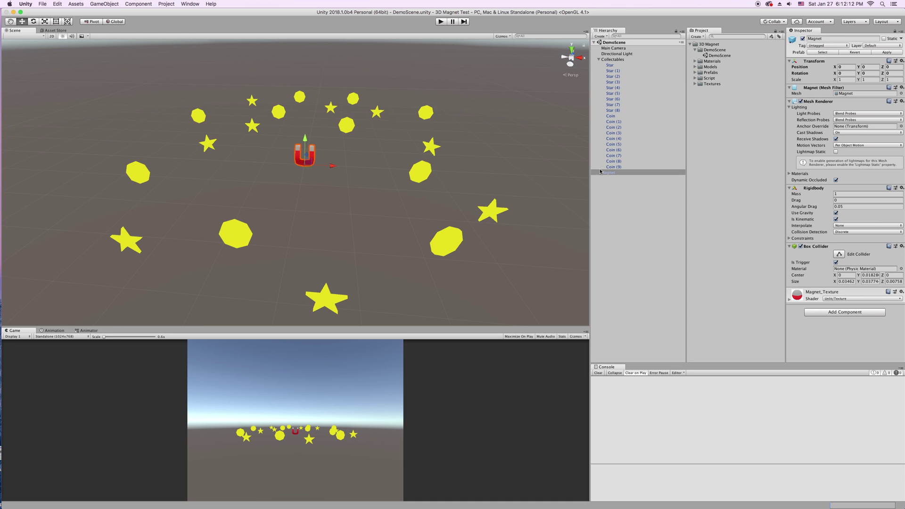
- Select Coin (2) to show its Magnetizable settings, then start play mode
left_click(346, 126)
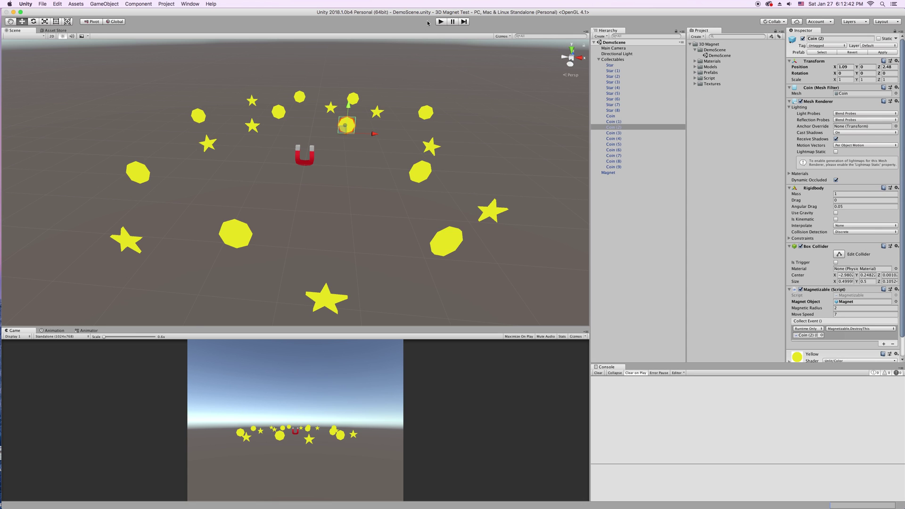
left_click(441, 22)
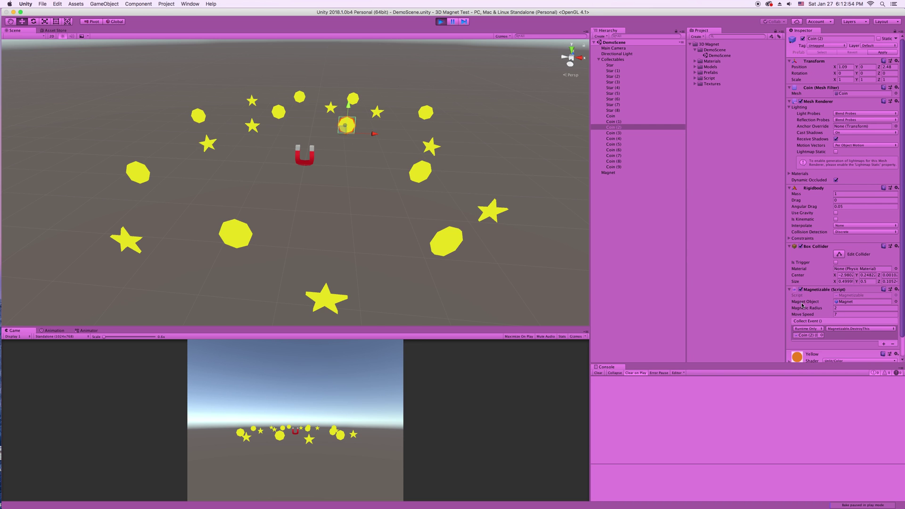
- During play, raise Coin (2)'s magnetic radius to 2.12, inspect Coin (7), and nudge the magnet right
left_click_drag(808, 309, 822, 309)
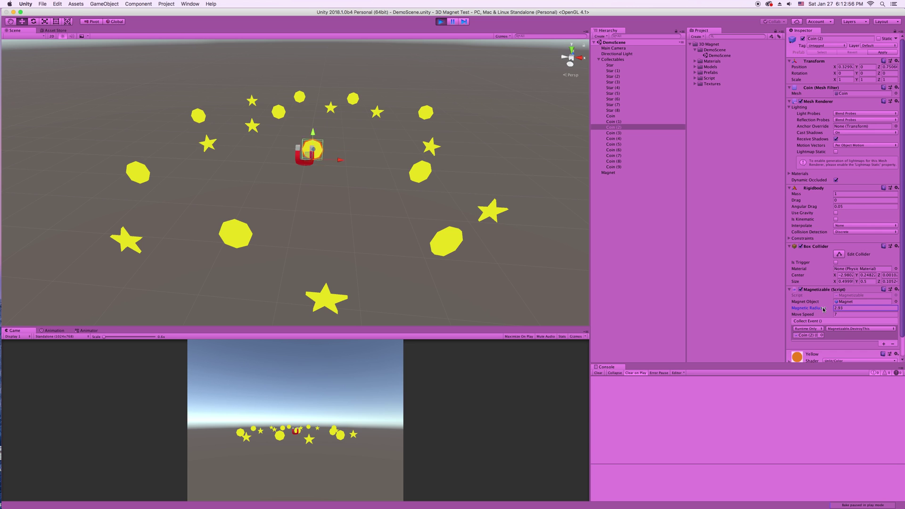
left_click(417, 166)
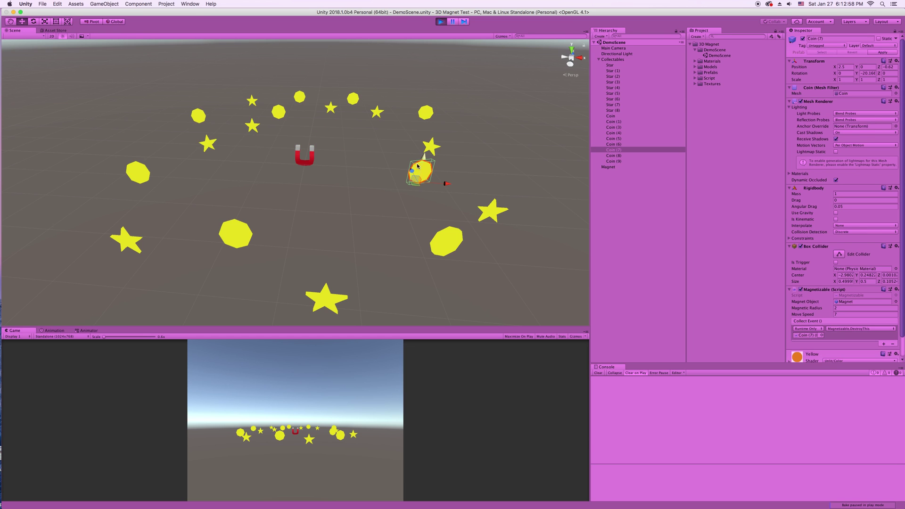
left_click(843, 314)
left_click(308, 160)
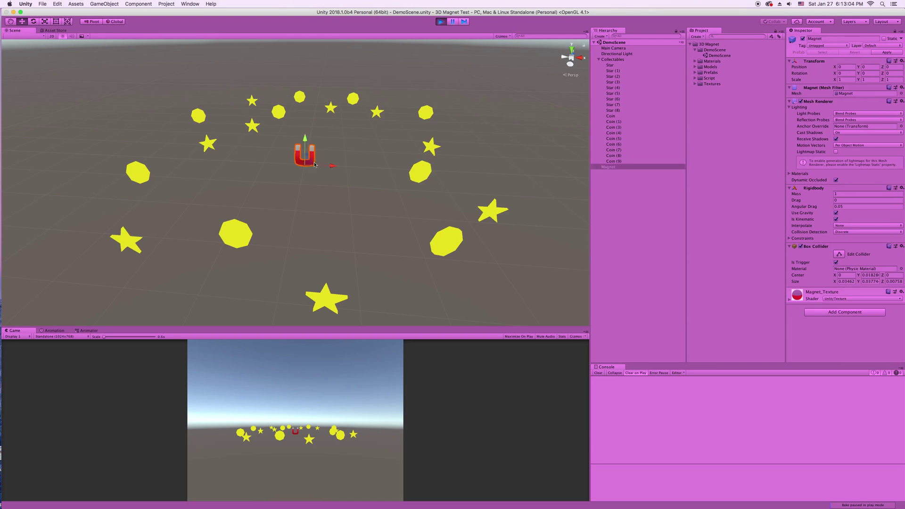
left_click_drag(308, 168, 331, 174)
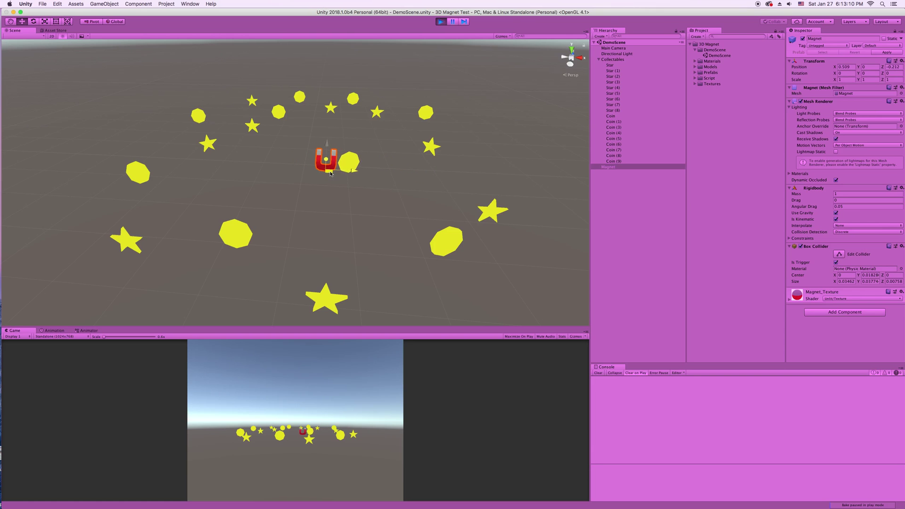
- Stop play mode and review the Coin's and Coin (2)'s Magnetizable settings
left_click(441, 21)
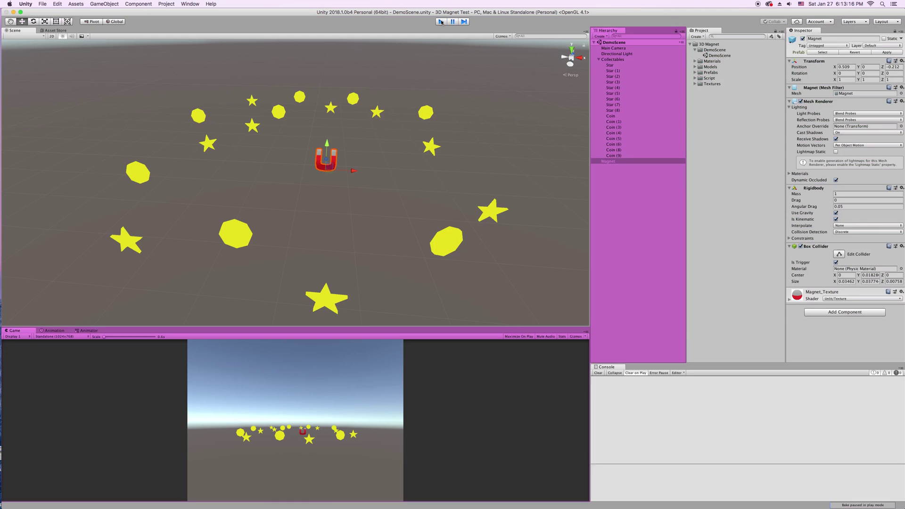
left_click(620, 116)
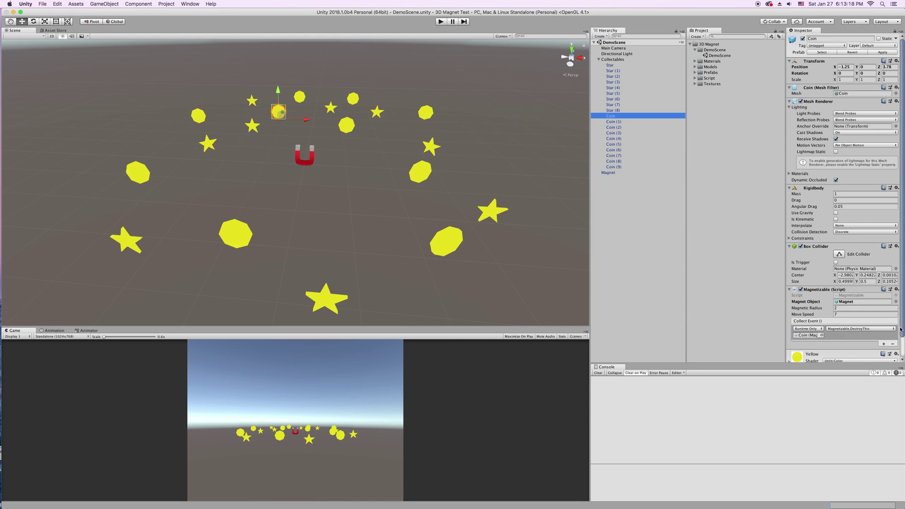
scroll(872, 306, "down", 1)
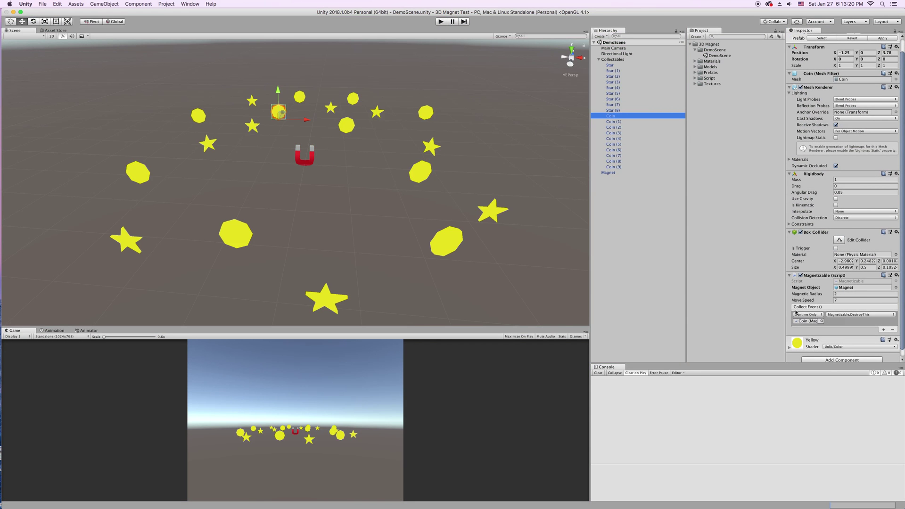
scroll(820, 313, "down", 1)
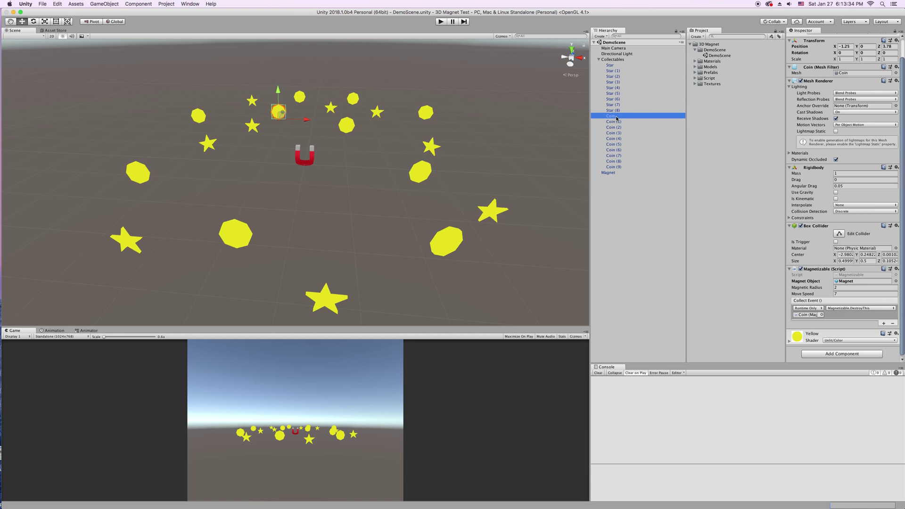
left_click(344, 131)
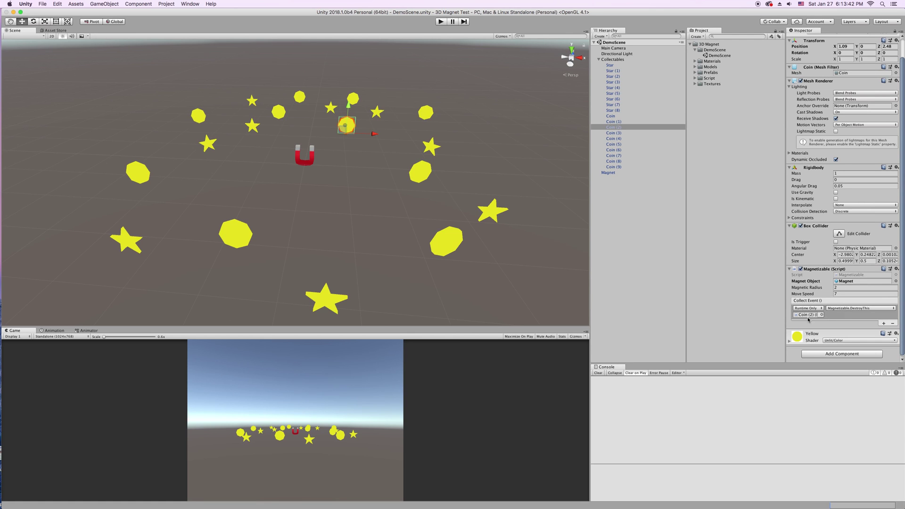
- Add a second Collect Event entry, then undo it
left_click(883, 324)
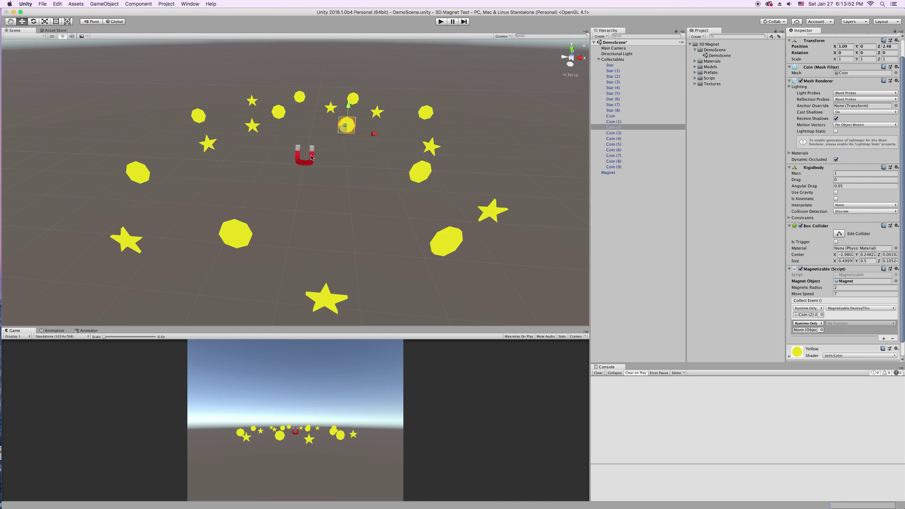
left_click(432, 147)
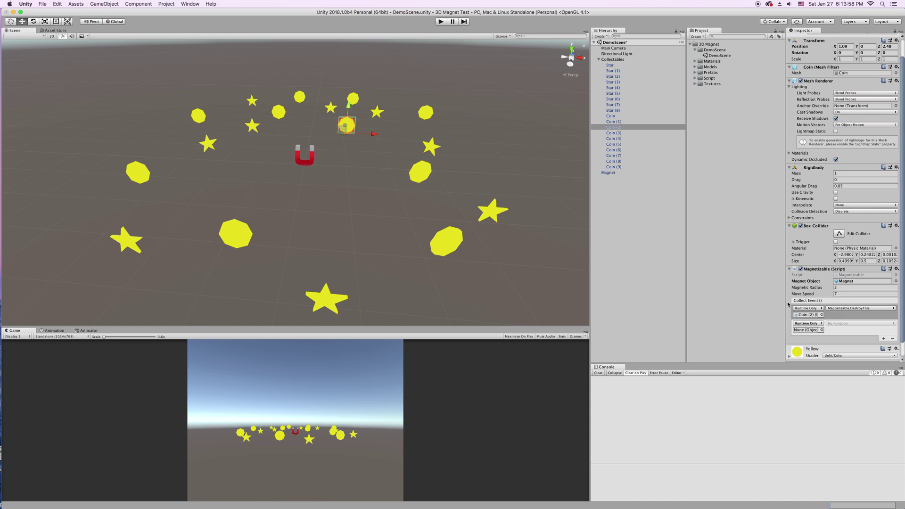
key("super+z")
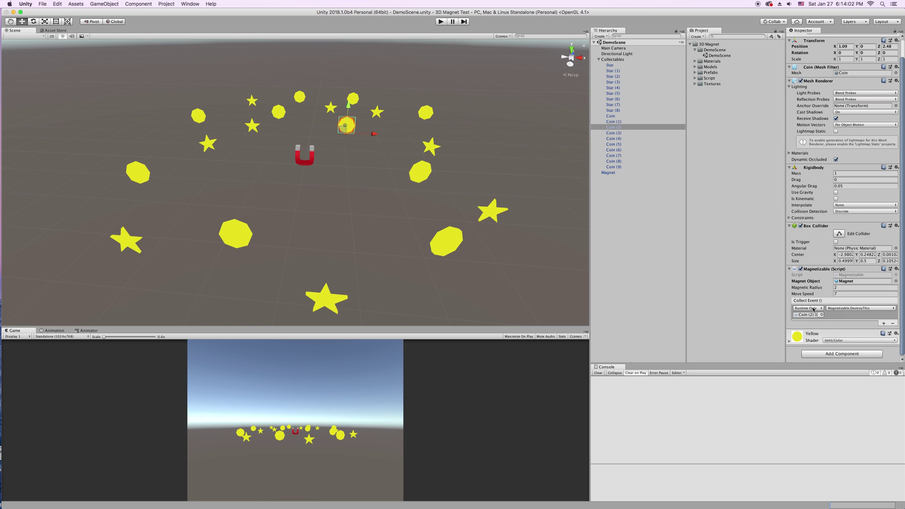
- Collapse the Collectables group and clear the selection
left_click(612, 93)
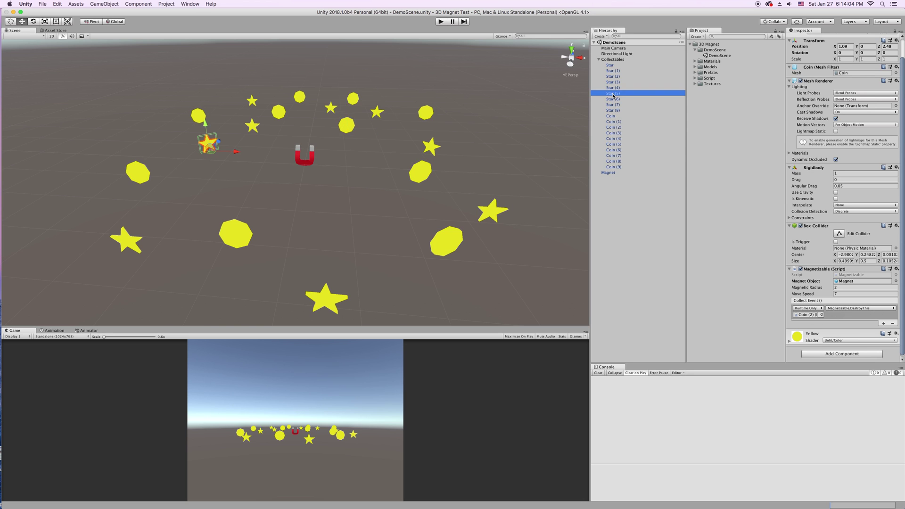
key("Left")
key("Left")
left_click(631, 69)
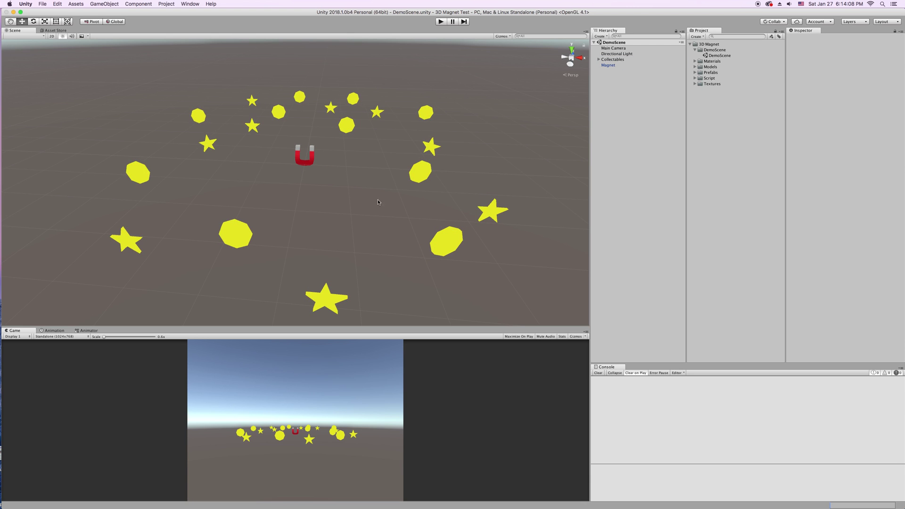
- Review the Coin and Star models and the Magnet_Texture and Yellow materials
double_click(721, 66)
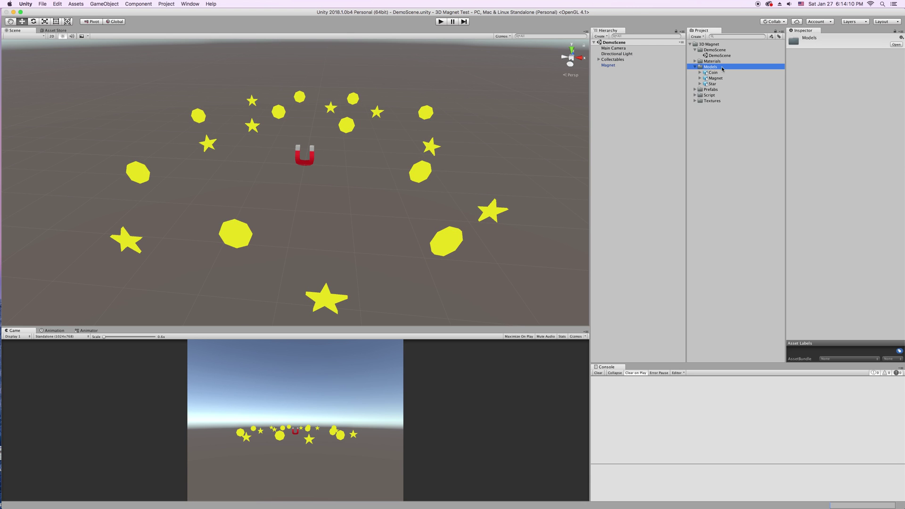
left_click(725, 73)
key("Down")
key("Down")
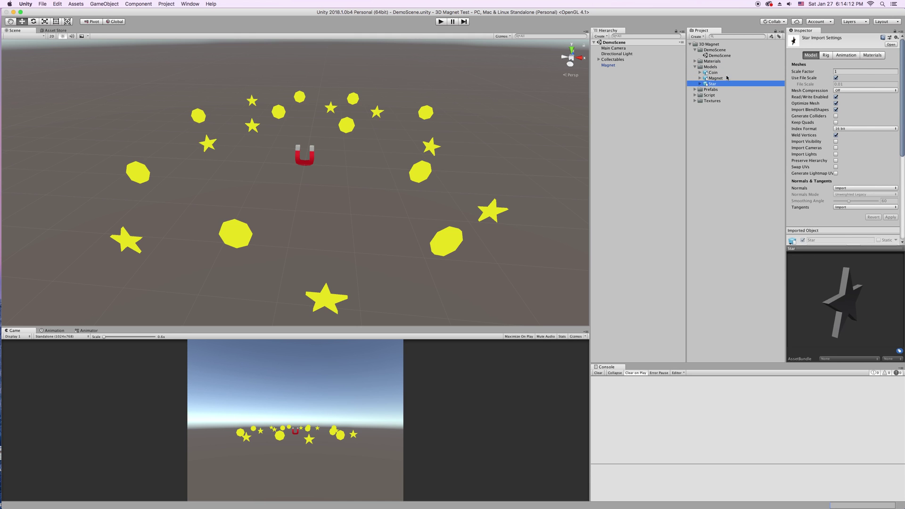
key("Left")
key("Left")
key("Up")
key("Right")
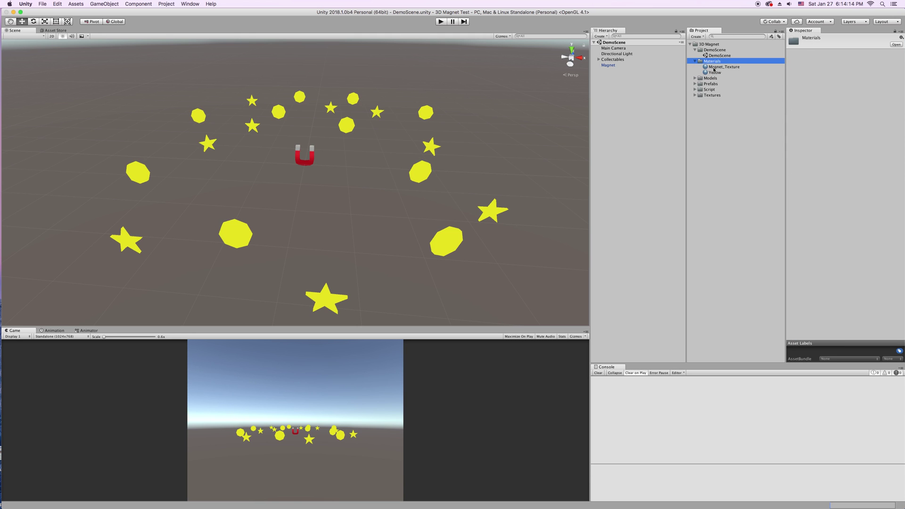
key("Down")
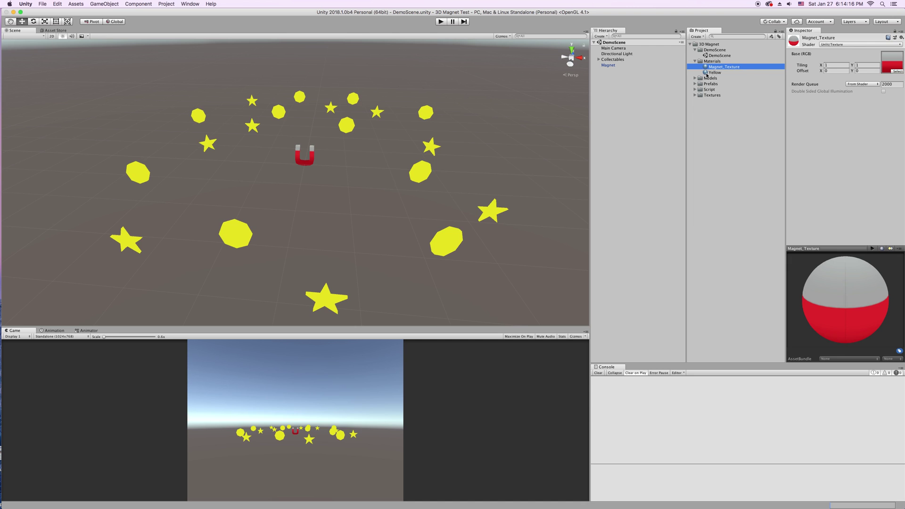
key("Down")
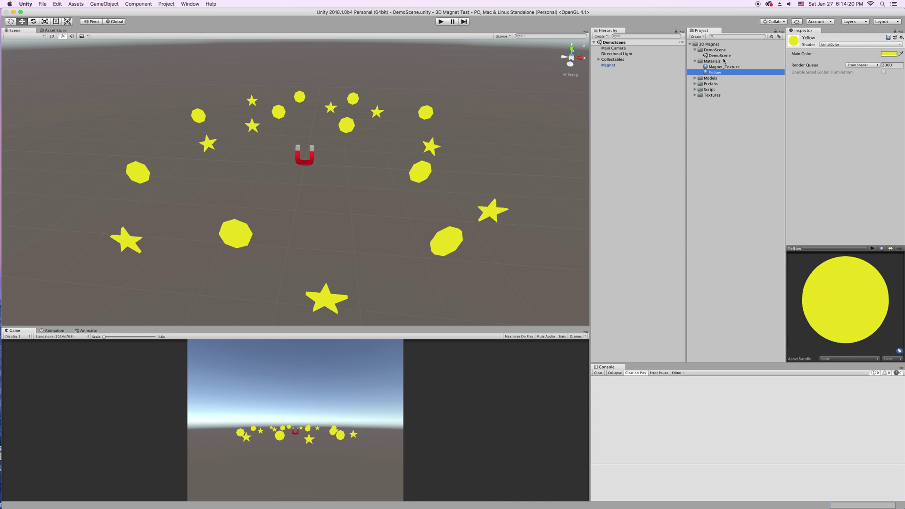
key("Left")
key("Left")
- Review the Magnetizable script and Magnet_Texture textures, then collapse the tree to 3D Magnet
key("Down")
key("Down")
key("Down")
key("Right")
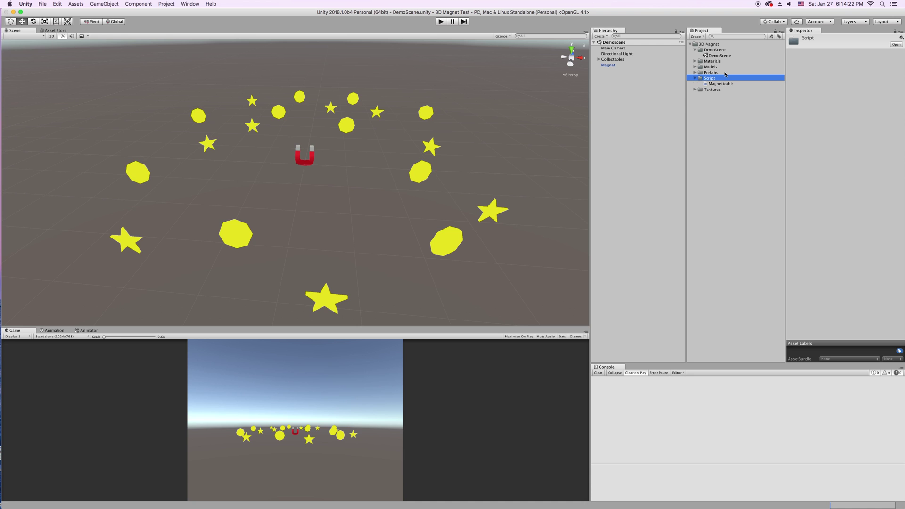
key("Left")
key("Down")
key("Right")
key("Down")
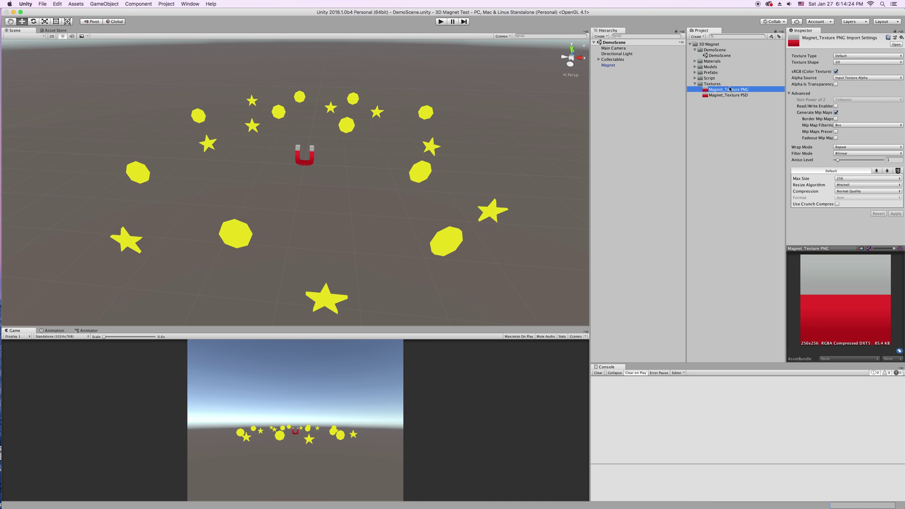
key("Down")
key("Left")
key("Left")
left_click(714, 49)
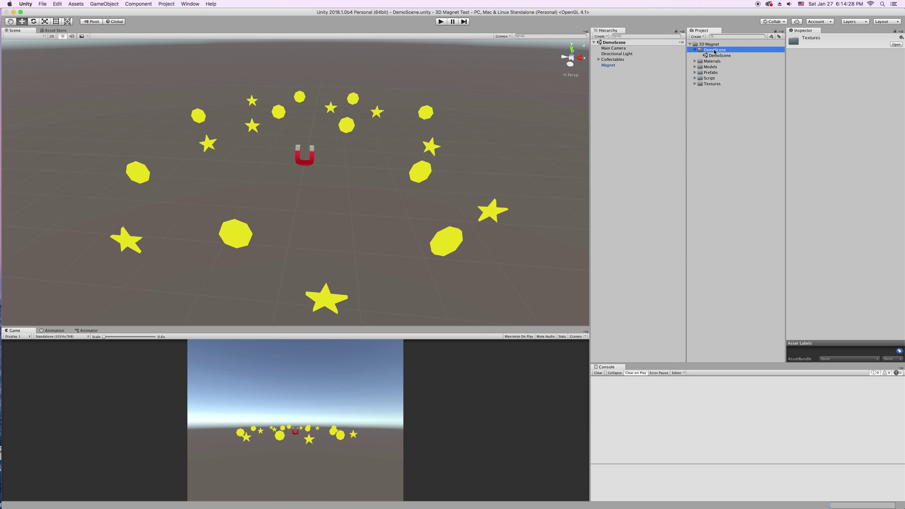
key("Left")
key("Left")
key("Left")
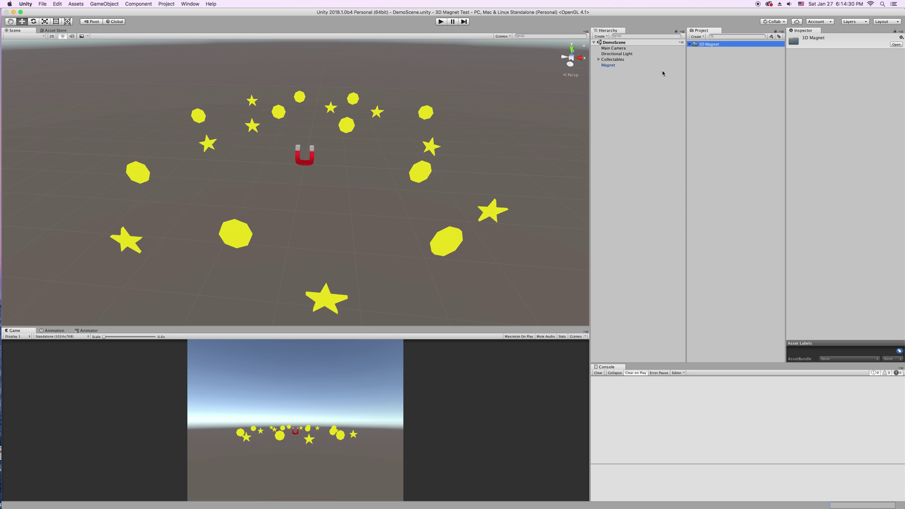